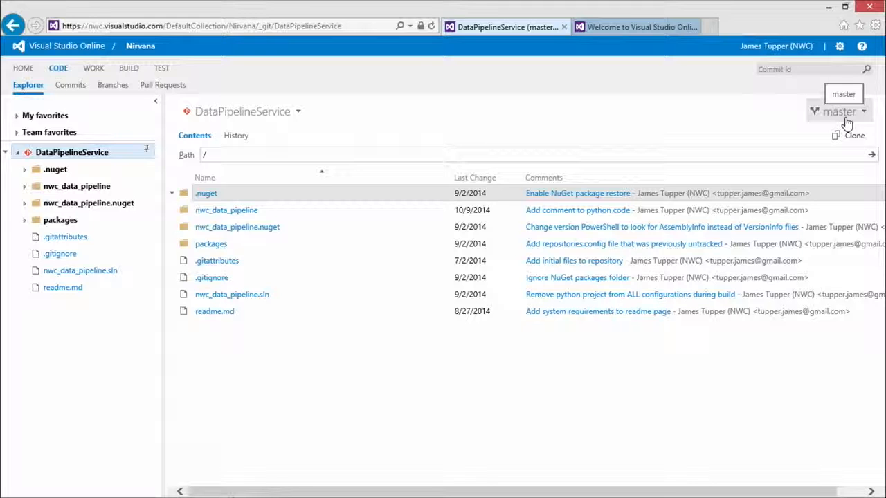
- Look through the lists of available repositories and branches for DataPipelineService, keeping the master branch
{"action": "left_click", "coordinate": [296, 113]}
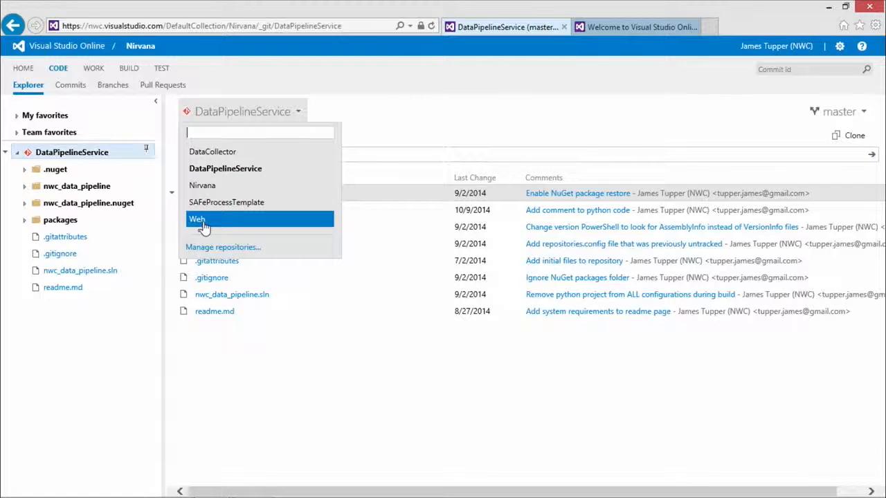
{"action": "left_click", "coordinate": [497, 119]}
{"action": "left_click", "coordinate": [862, 112]}
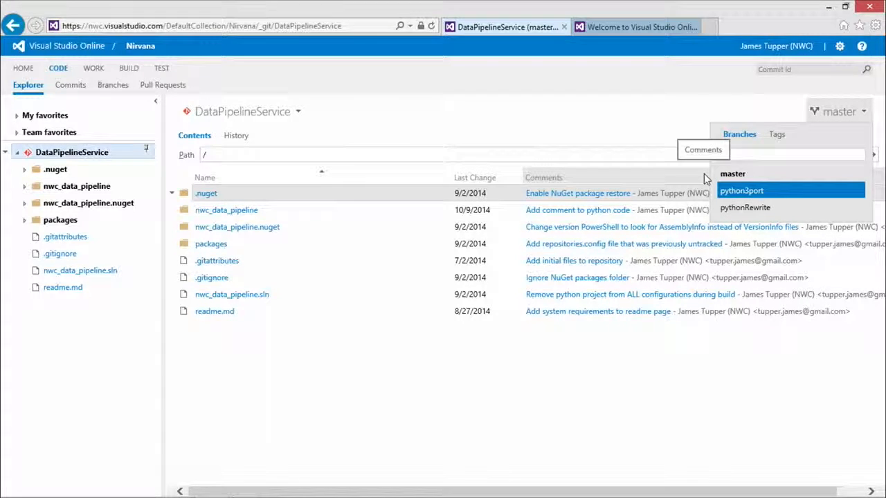
{"action": "left_click", "coordinate": [454, 81]}
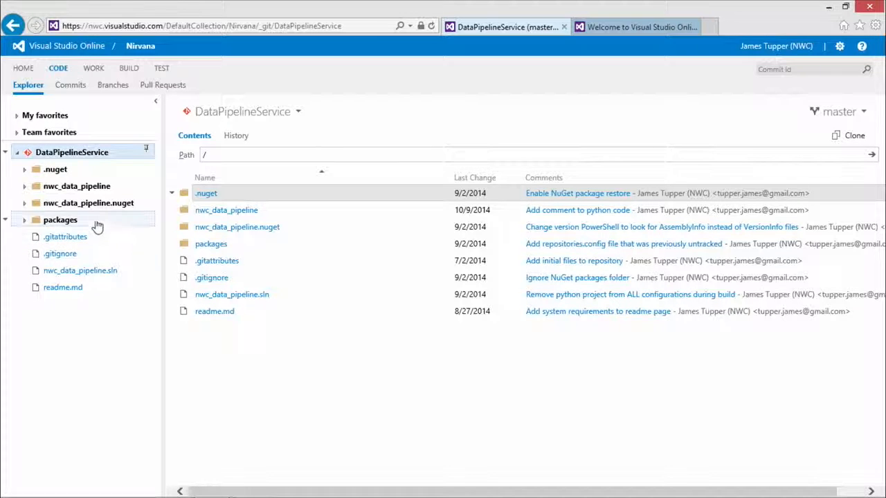
- Open json_to_blob_worker.py from the nwc_data_pipeline folder and read through its code
{"action": "left_click", "coordinate": [89, 188]}
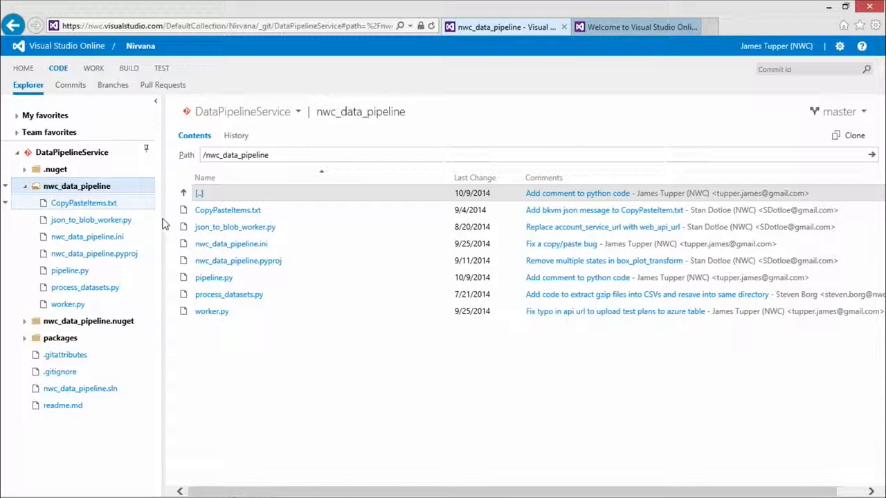
{"action": "left_click", "coordinate": [241, 228]}
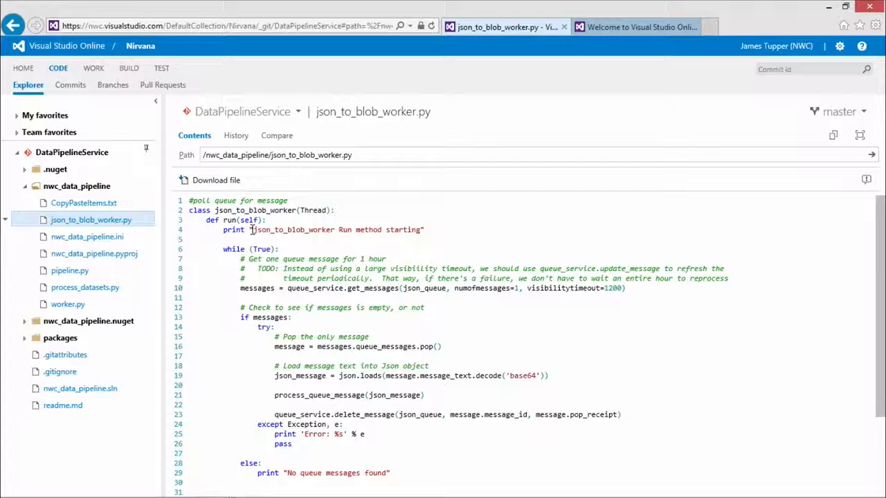
{"action": "scroll", "coordinate": [370, 264], "scroll_direction": "down", "scroll_amount": 2}
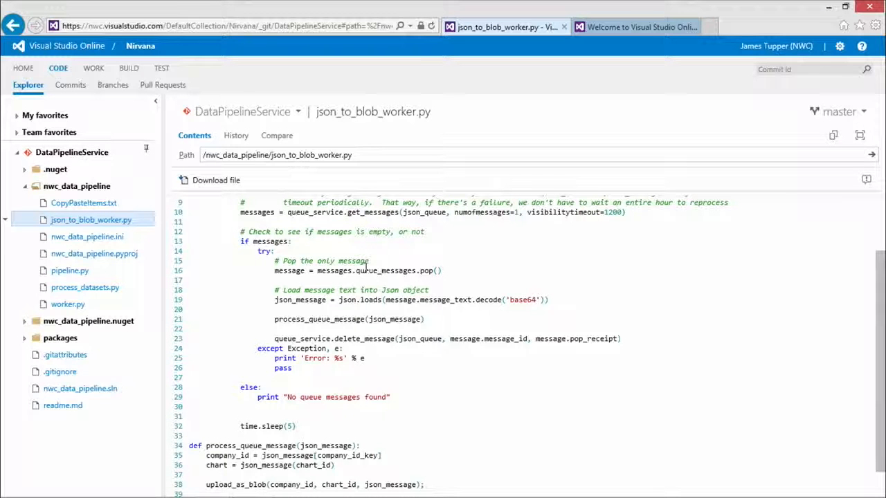
{"action": "scroll", "coordinate": [390, 304], "scroll_direction": "up", "scroll_amount": 3}
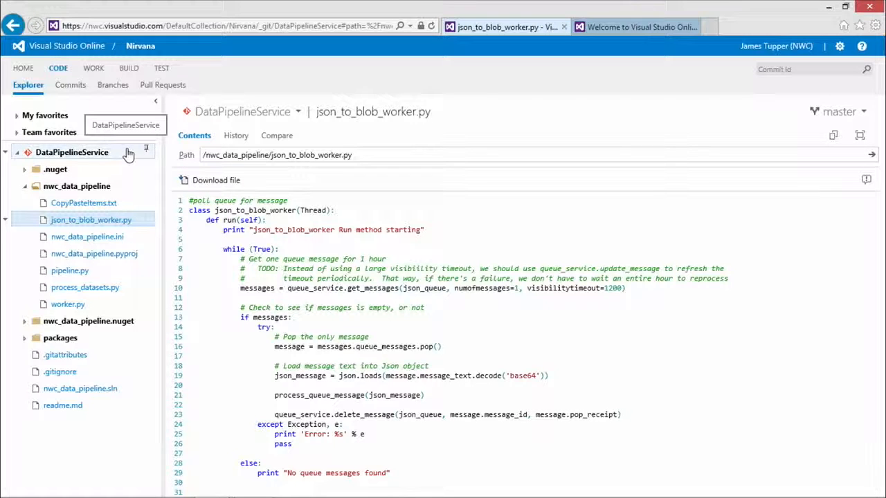
- Examine the DataPipelineService commit history restricted to your own commits, and view the repository's branch list
{"action": "left_click", "coordinate": [71, 86]}
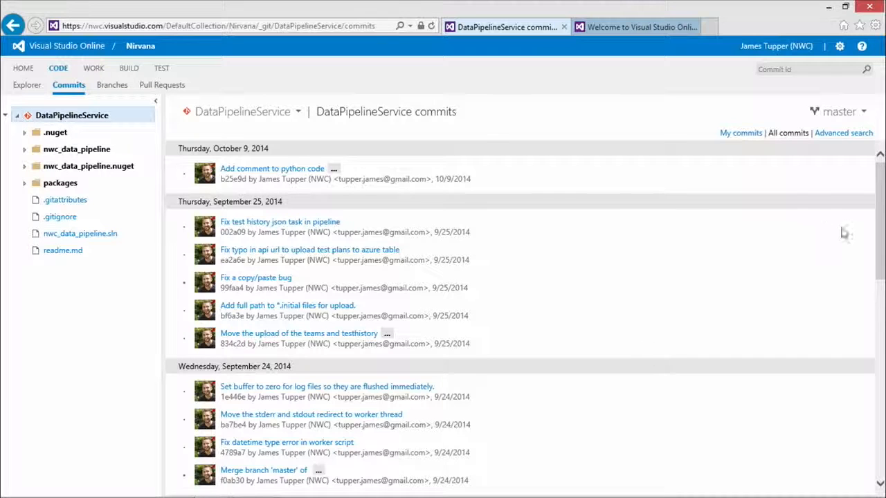
{"action": "left_click", "coordinate": [743, 136]}
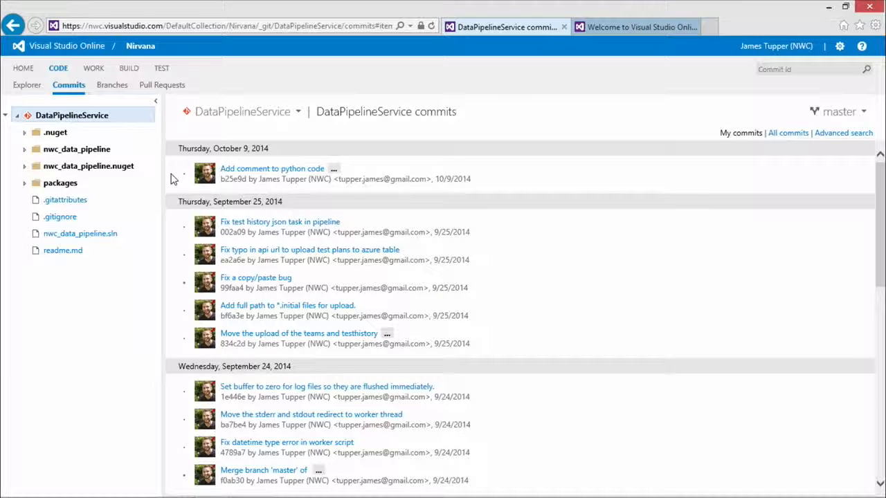
{"action": "mouse_move", "coordinate": [184, 179]}
{"action": "mouse_move", "coordinate": [184, 283]}
{"action": "left_click", "coordinate": [122, 87]}
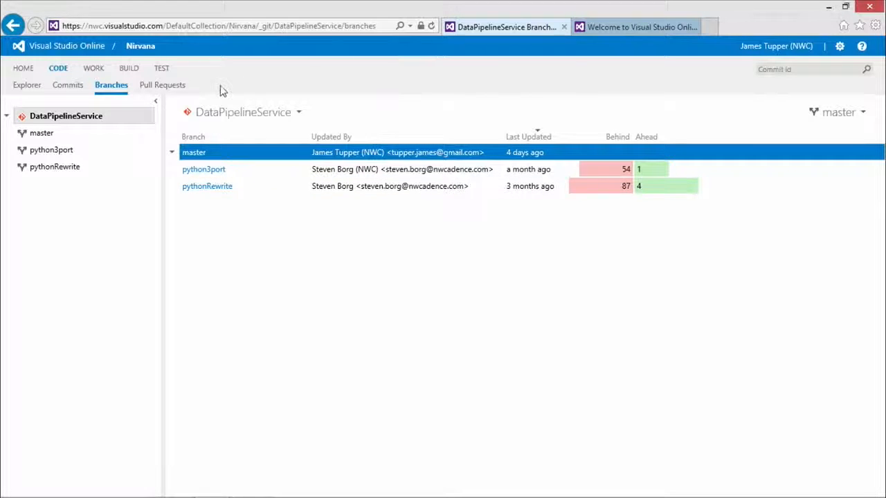
- Open the completed pull request "Merge removeTestSuiteFilter to master" from the requests you made
{"action": "left_click", "coordinate": [180, 87]}
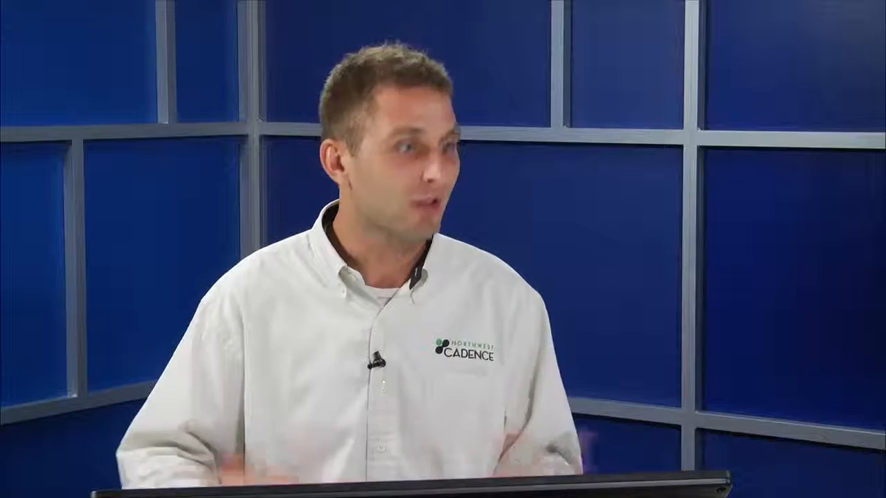
{"action": "left_click", "coordinate": [231, 137]}
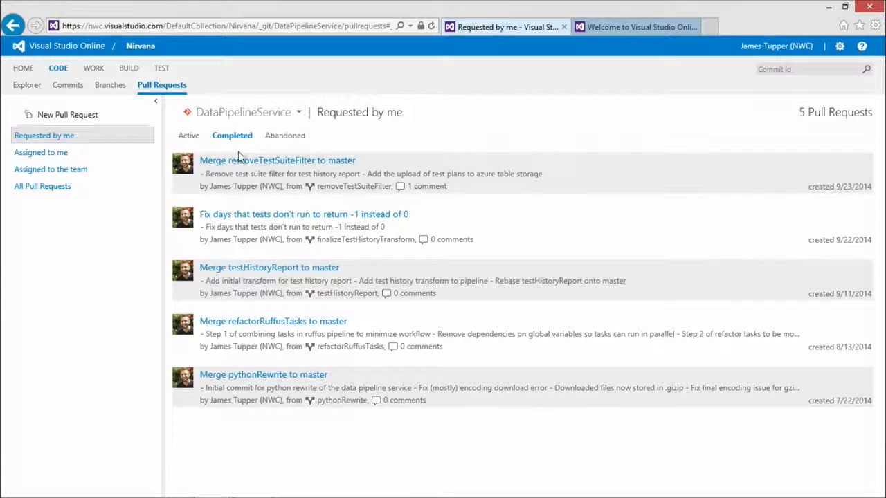
{"action": "left_click", "coordinate": [252, 162]}
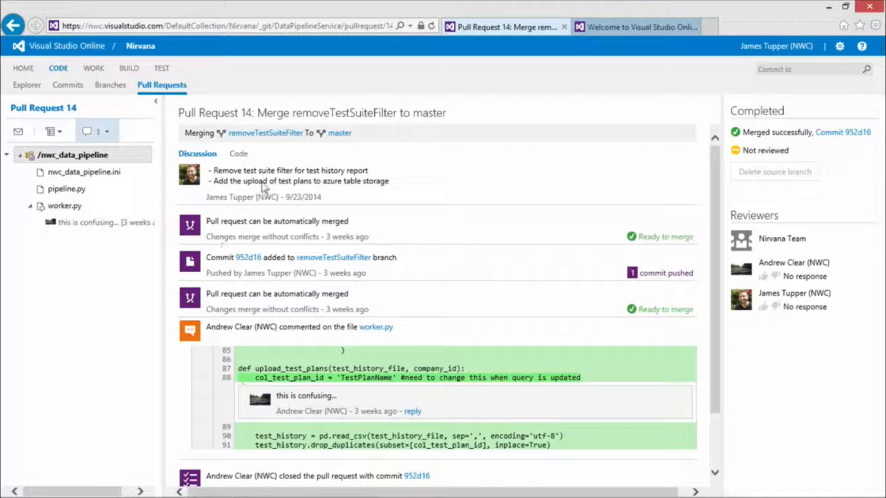
- Examine the pull request's description, merge events and the discussion down to the review comment on worker.py
{"action": "left_click_drag", "start_coordinate": [212, 170], "coordinate": [254, 181]}
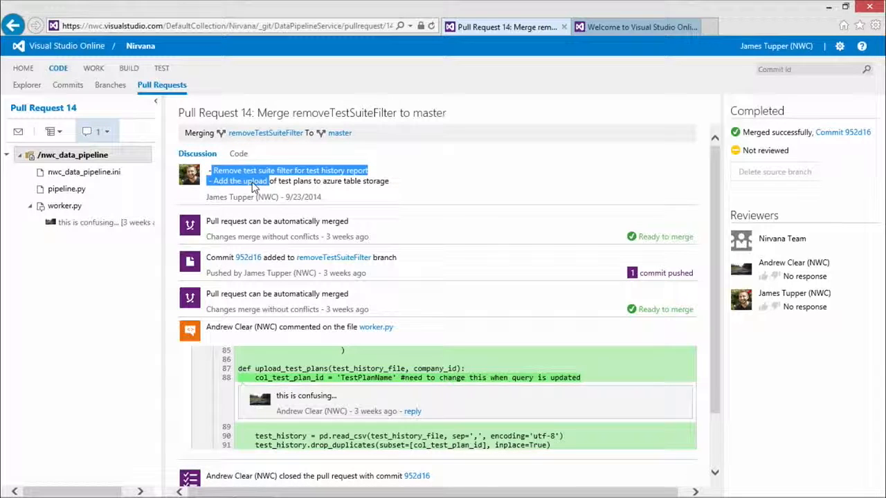
{"action": "left_click", "coordinate": [251, 182]}
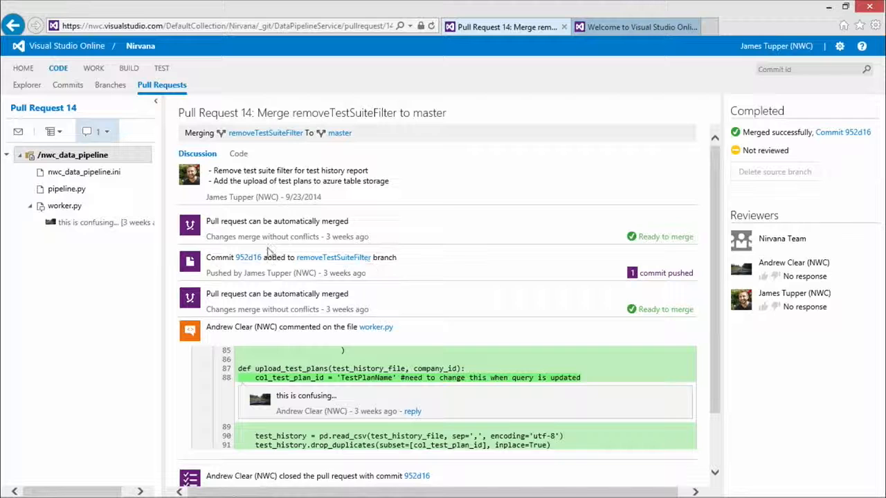
{"action": "double_click", "coordinate": [209, 263]}
{"action": "left_click", "coordinate": [208, 269]}
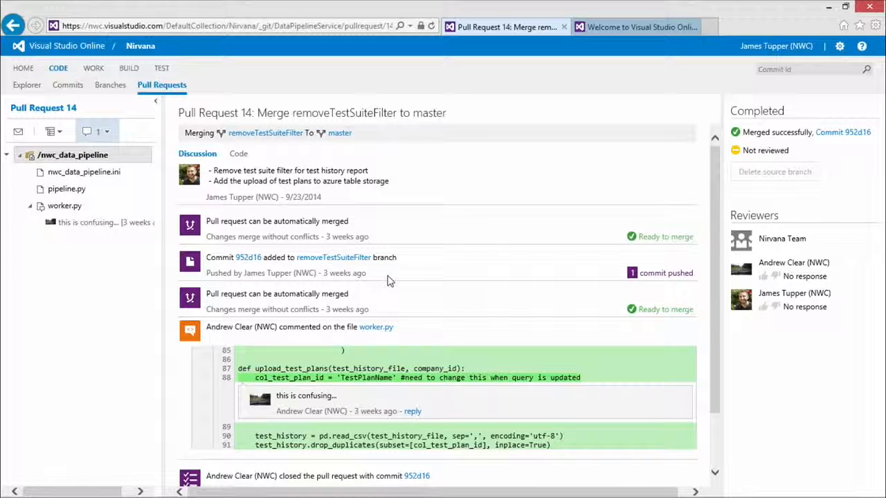
{"action": "scroll", "coordinate": [453, 270], "scroll_direction": "down", "scroll_amount": 1}
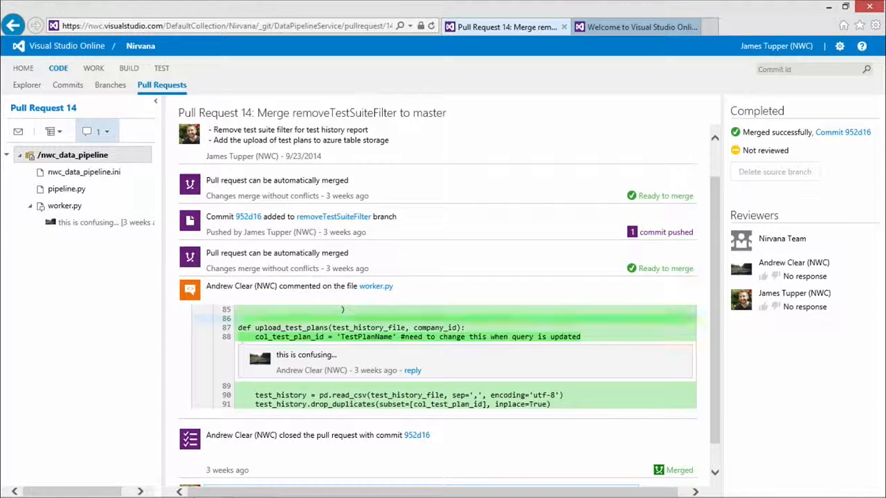
{"action": "scroll", "coordinate": [298, 332], "scroll_direction": "down", "scroll_amount": 1}
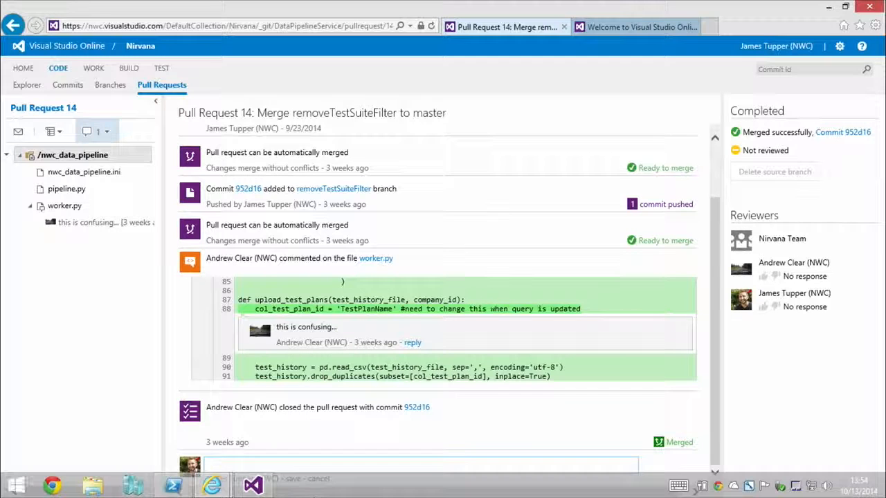
- Switch to Visual Studio and open json_to_blob_worker.py from the nwc_data_pipeline project
{"action": "left_click", "coordinate": [256, 486]}
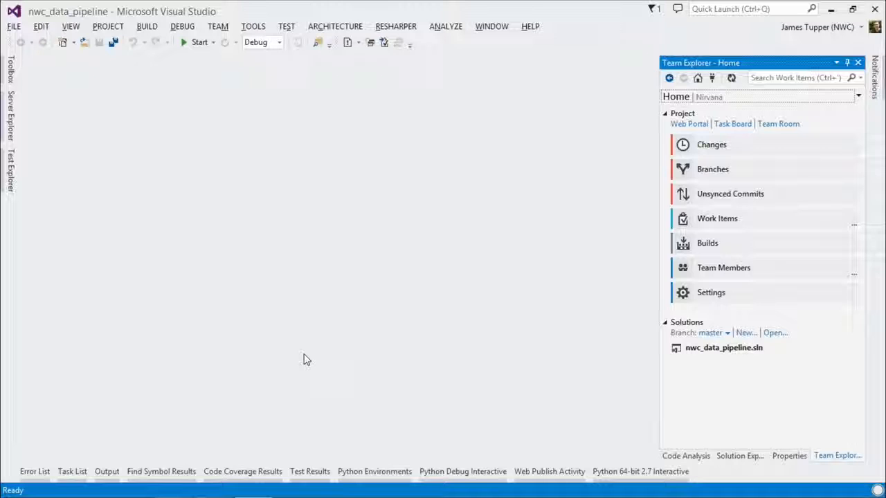
{"action": "left_click", "coordinate": [739, 456]}
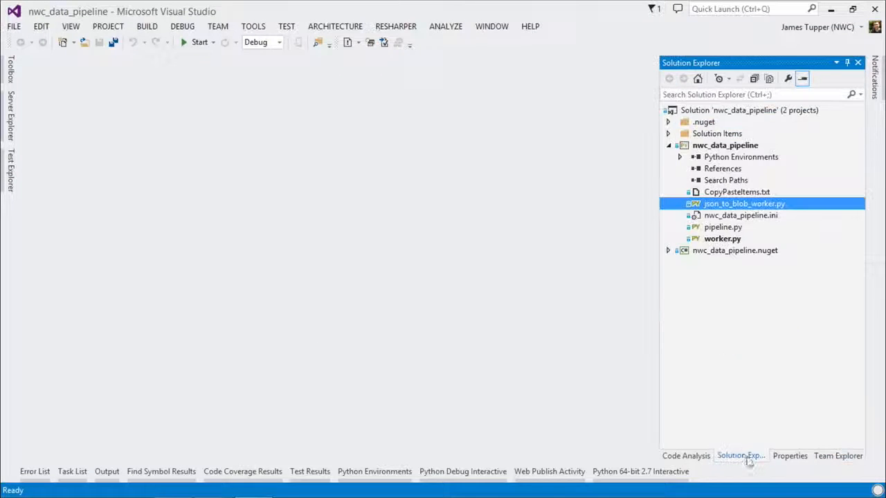
{"action": "double_click", "coordinate": [737, 205]}
- Insert the line "#here's comment" below the first comment in json_to_blob_worker.py and save the file
{"action": "left_click", "coordinate": [196, 89]}
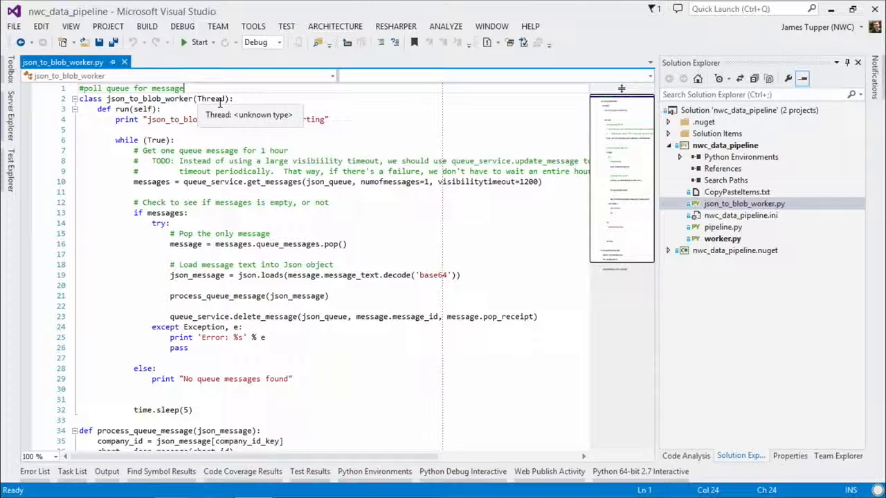
{"action": "key", "text": "Return"}
{"action": "type", "text": "#"}
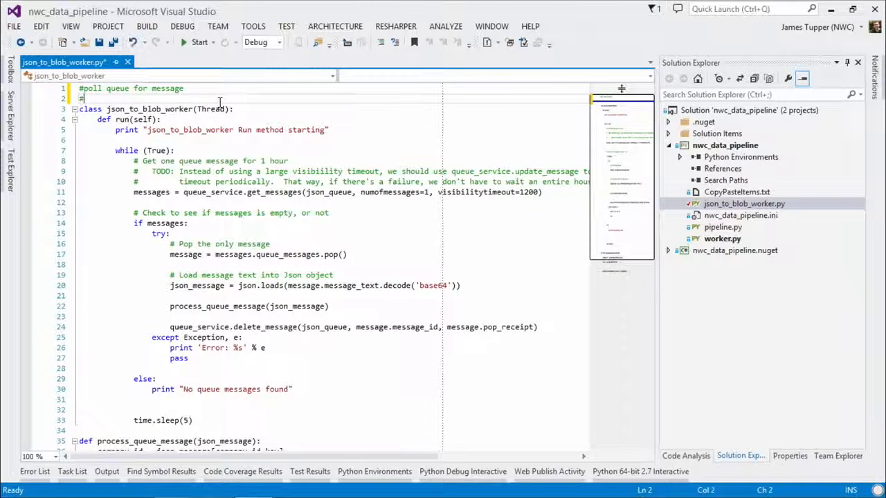
{"action": "type", "text": "here s comment"}
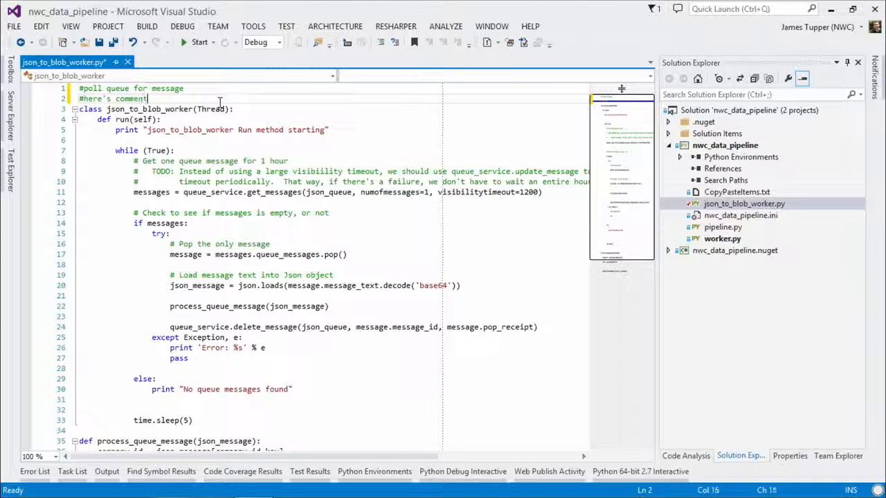
{"action": "key", "text": "ctrl+s"}
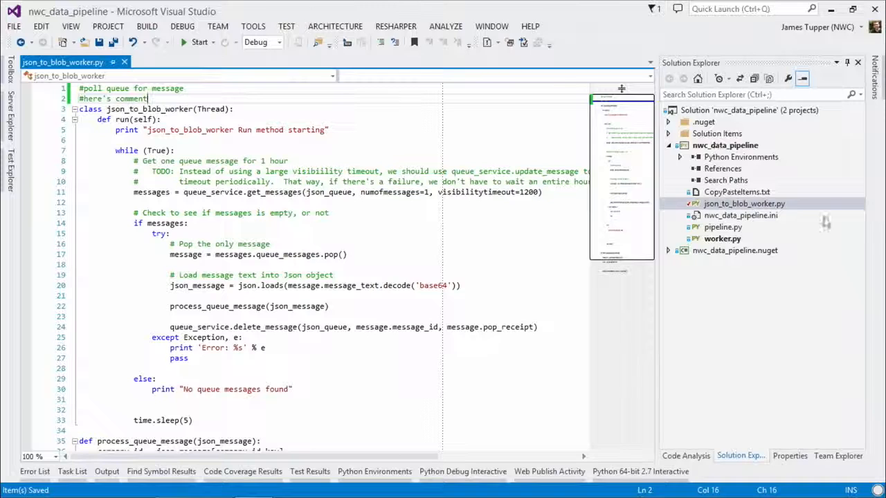
{"action": "left_click", "coordinate": [856, 372]}
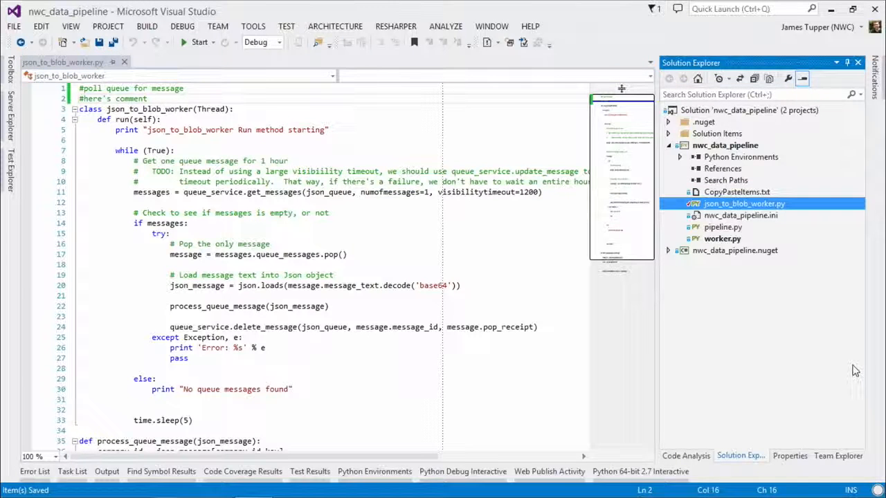
- Commit the included json_to_blob_worker.py change to the local master branch with the message "Add comment to jsonP_to_blob_worker"
{"action": "left_click", "coordinate": [837, 456]}
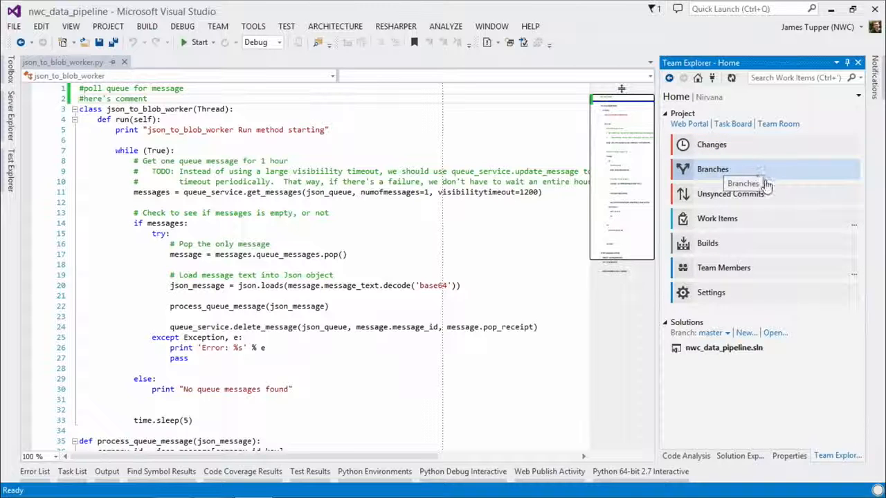
{"action": "left_click", "coordinate": [683, 149]}
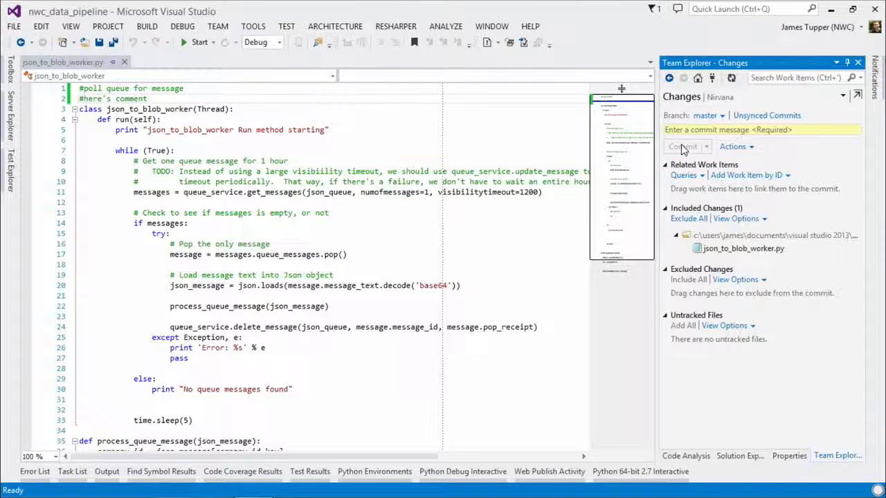
{"action": "left_click", "coordinate": [685, 130]}
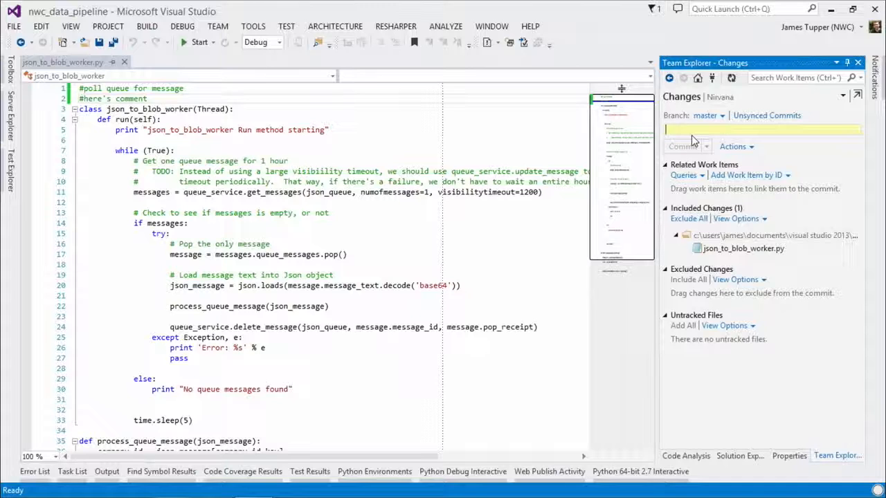
{"action": "type", "text": "Ad"}
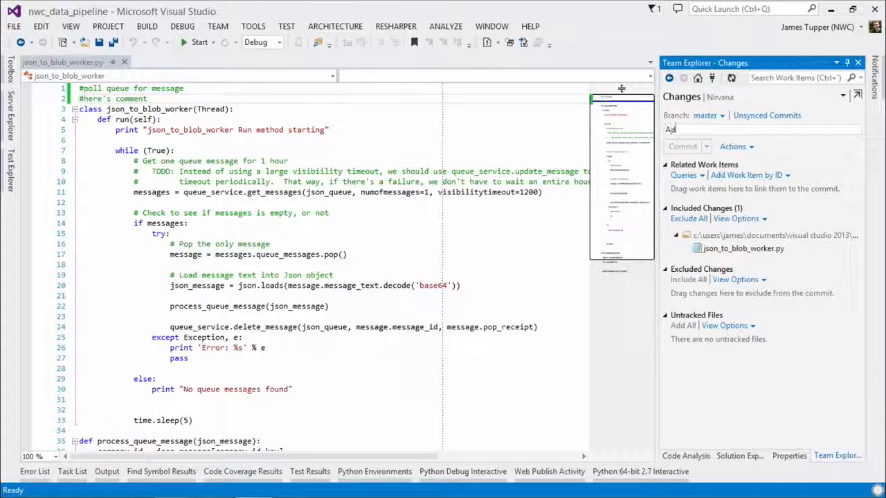
{"action": "type", "text": "d comment to jsonP_to_"}
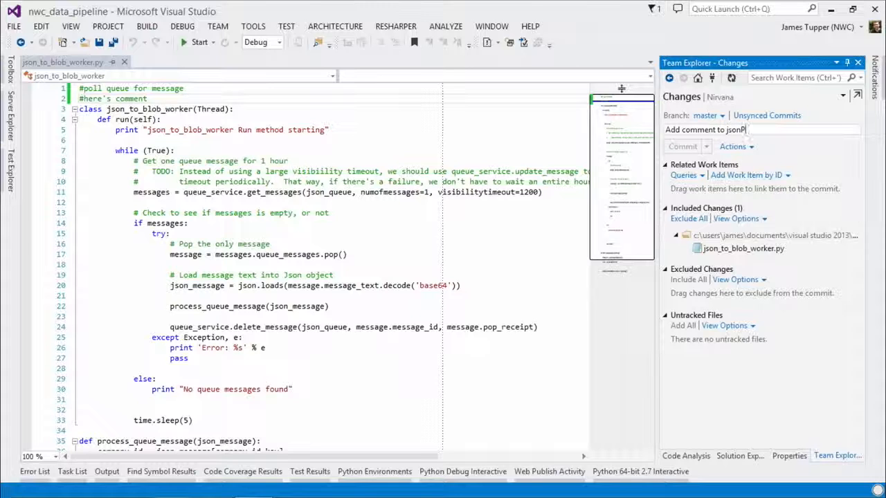
{"action": "type", "text": "blob+wo"}
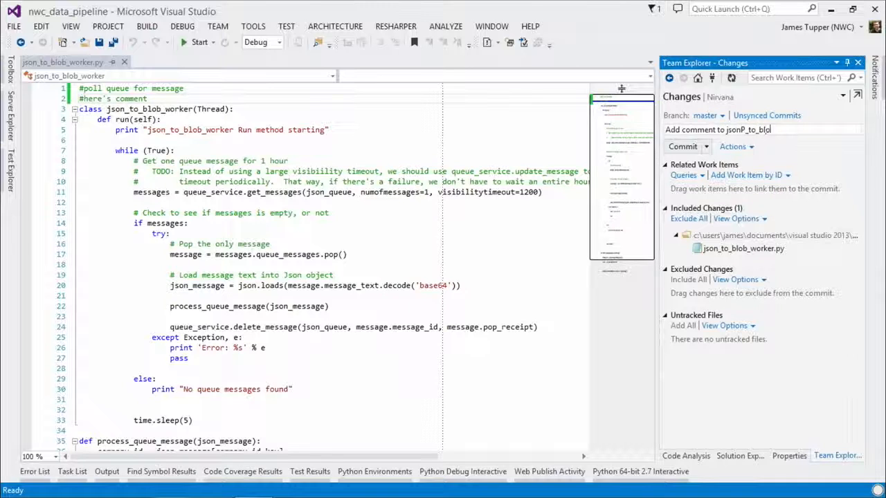
{"action": "key", "text": "BackSpace"}
{"action": "key", "text": "BackSpace"}
{"action": "key", "text": "BackSpace"}
{"action": "type", "text": "_worker"}
{"action": "left_click", "coordinate": [682, 146]}
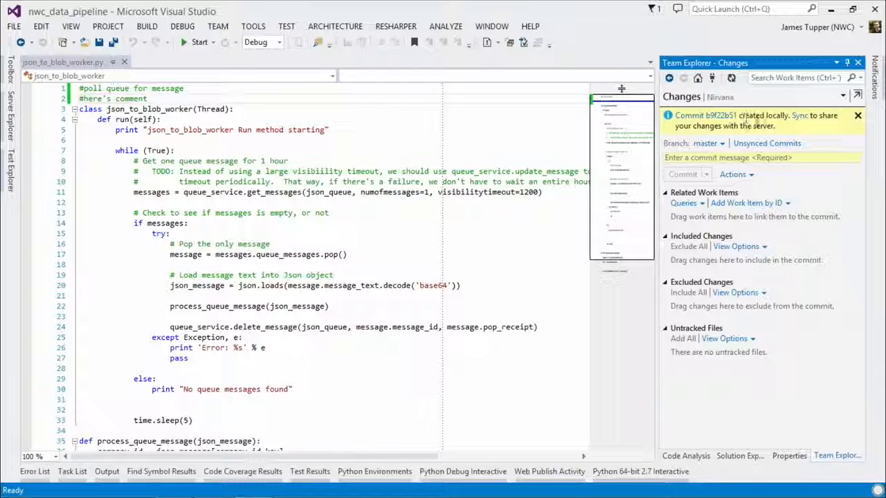
- Sync the outgoing commit on master with the server and switch back to Internet Explorer
{"action": "left_click", "coordinate": [797, 118]}
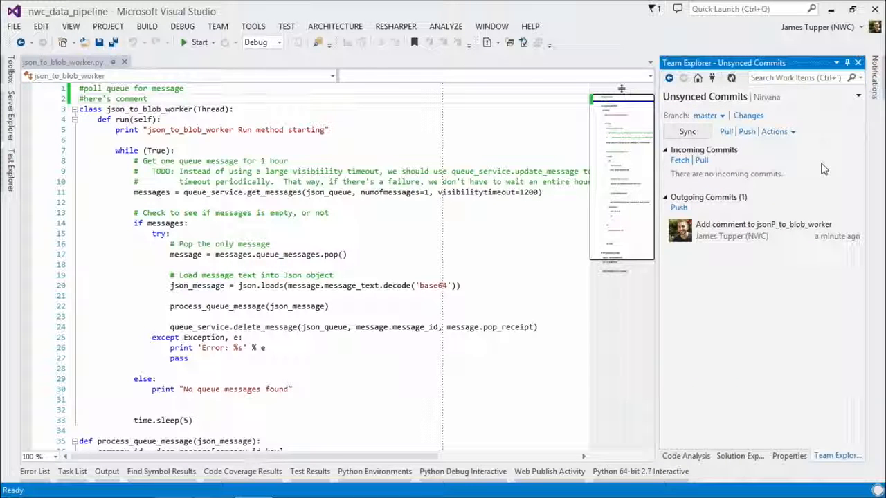
{"action": "left_click", "coordinate": [687, 132]}
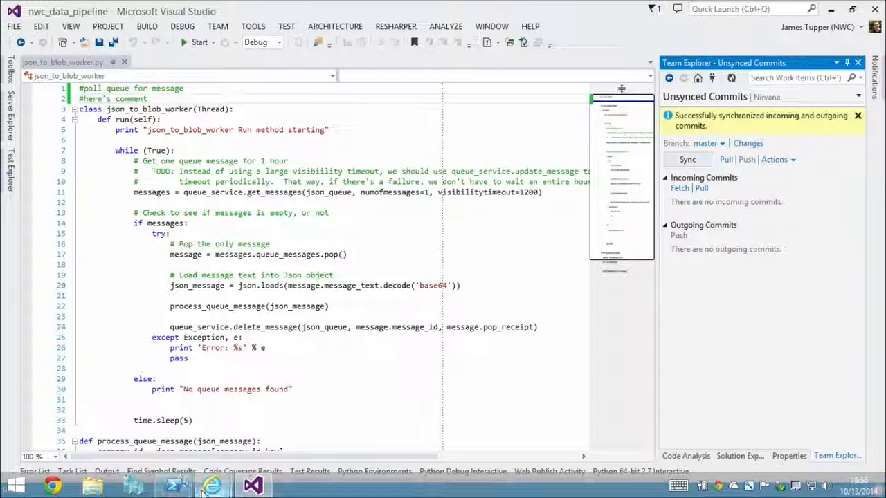
{"action": "mouse_move", "coordinate": [204, 489]}
{"action": "left_click", "coordinate": [172, 443]}
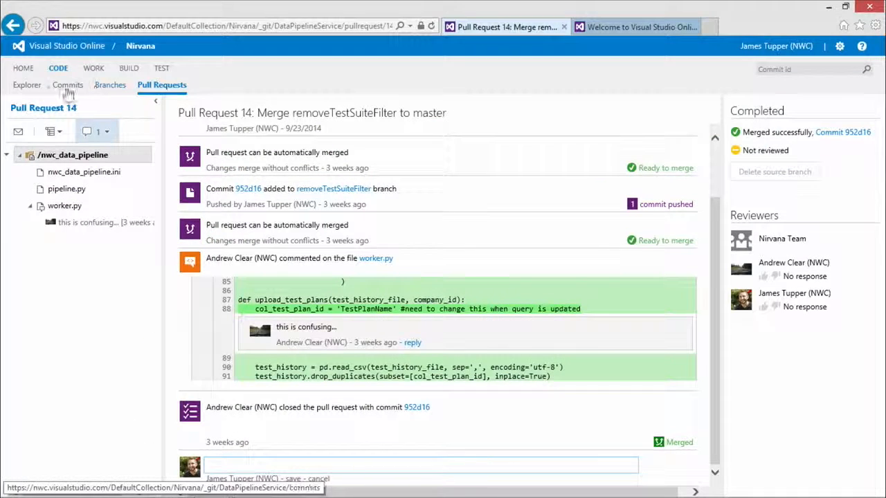
- Open json_to_blob_worker.py from the repository's nwc_data_pipeline folder online and highlight the "#here's comment" line
{"action": "left_click", "coordinate": [37, 88]}
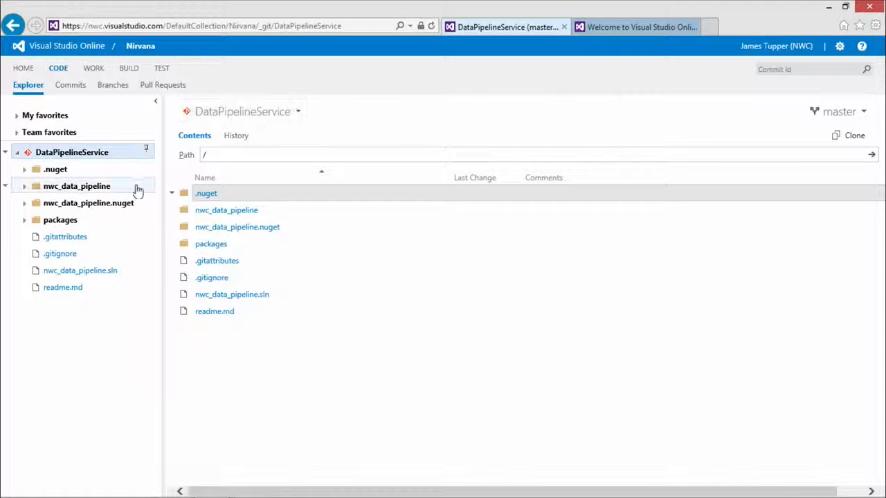
{"action": "left_click", "coordinate": [110, 188]}
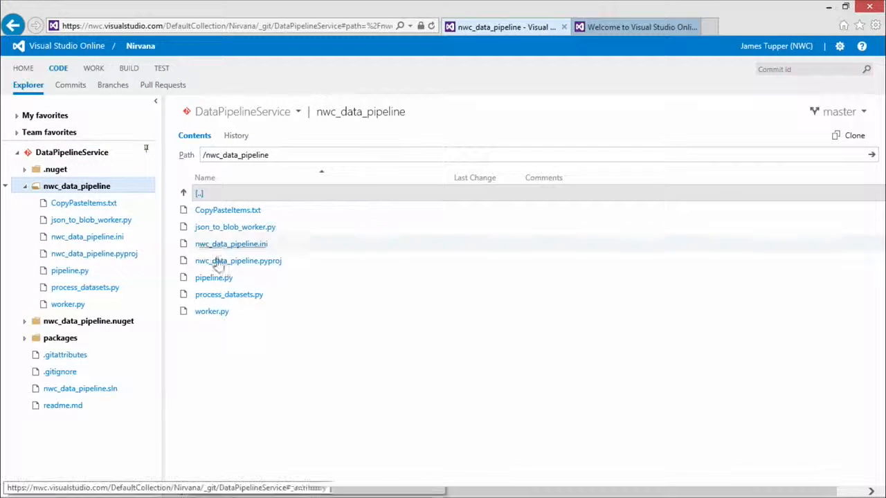
{"action": "left_click", "coordinate": [225, 229]}
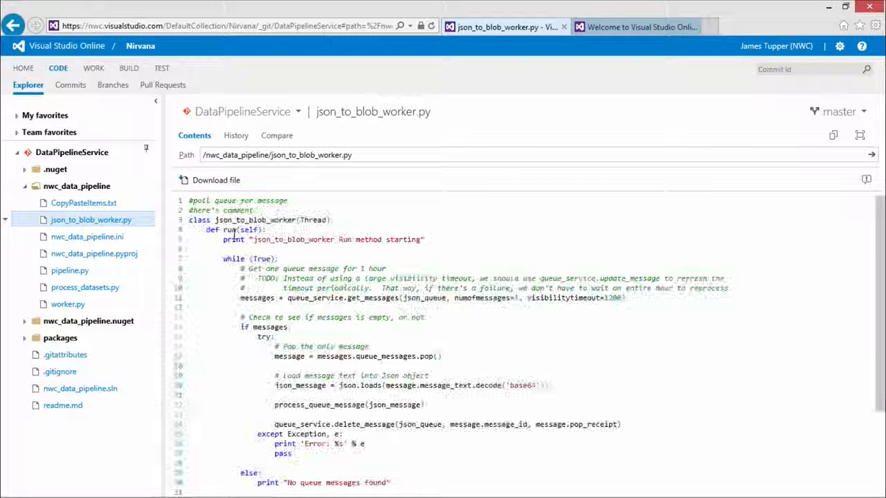
{"action": "left_click_drag", "start_coordinate": [255, 210], "coordinate": [187, 211]}
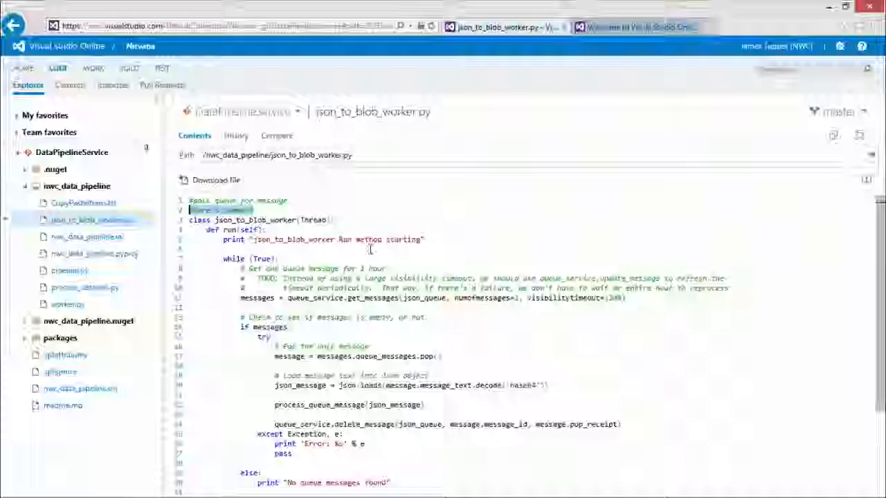
- Create a new team project named GitProject from the account overview, using Git as version control
{"action": "left_click", "coordinate": [640, 27]}
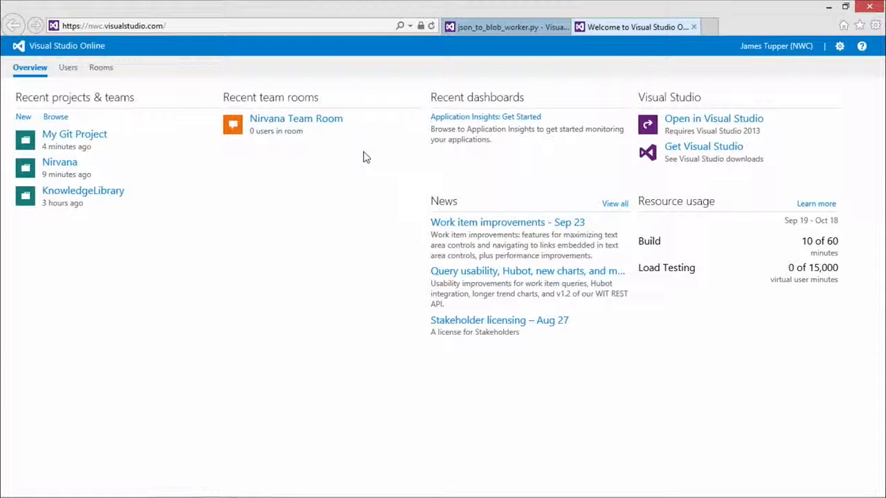
{"action": "mouse_move", "coordinate": [166, 135]}
{"action": "left_click", "coordinate": [24, 117]}
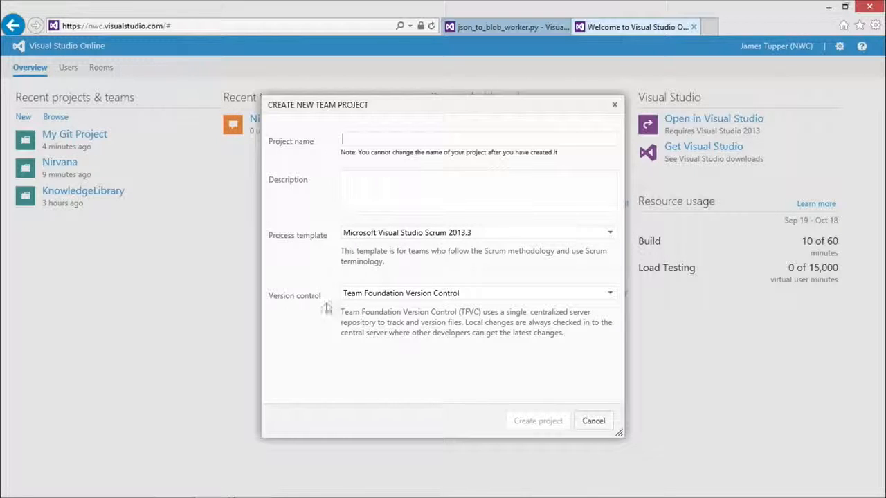
{"action": "left_click", "coordinate": [368, 293]}
{"action": "left_click", "coordinate": [362, 324]}
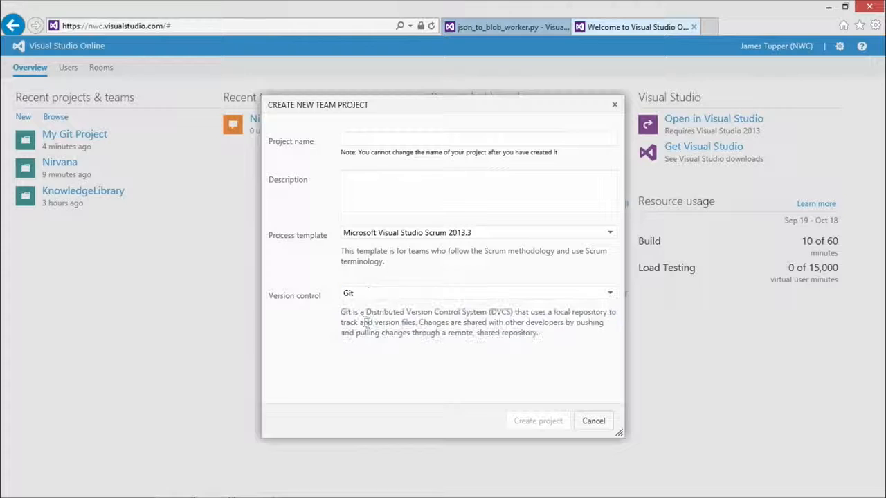
{"action": "left_click", "coordinate": [385, 138]}
{"action": "type", "text": "GitProject"}
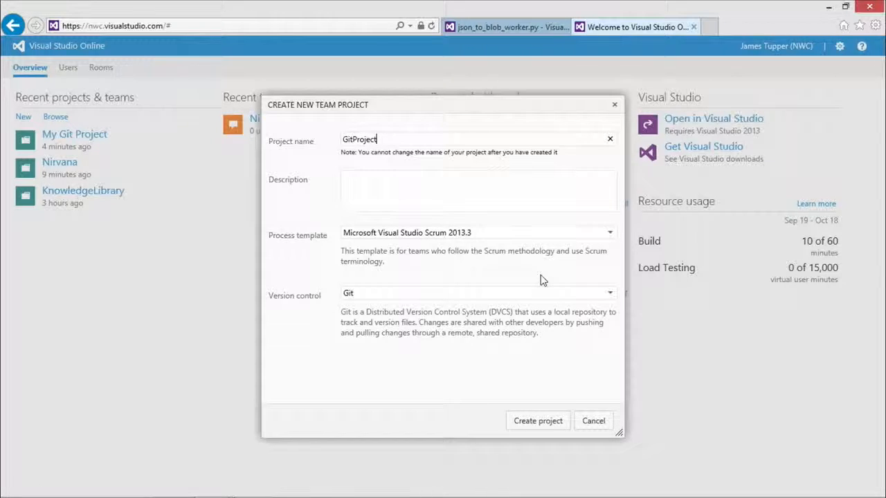
{"action": "left_click", "coordinate": [555, 427]}
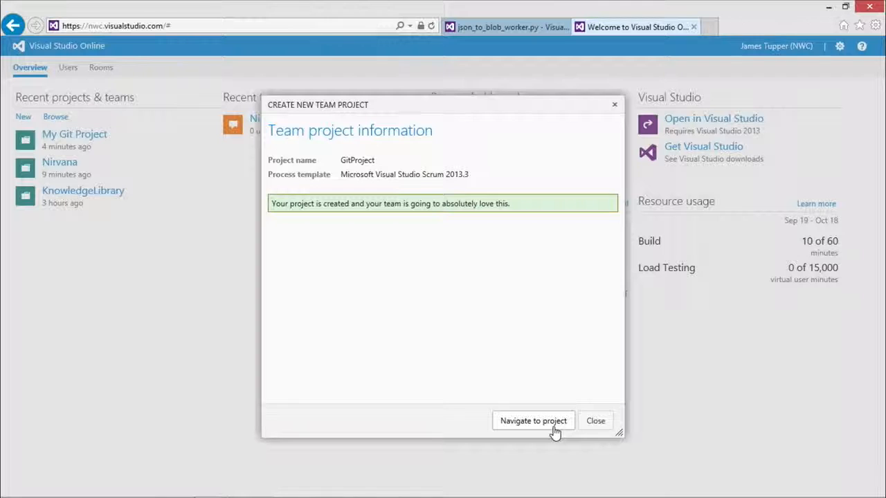
- Navigate to the new GitProject project and view its code page with the instructions for pushing an existing repository
{"action": "left_click", "coordinate": [531, 424]}
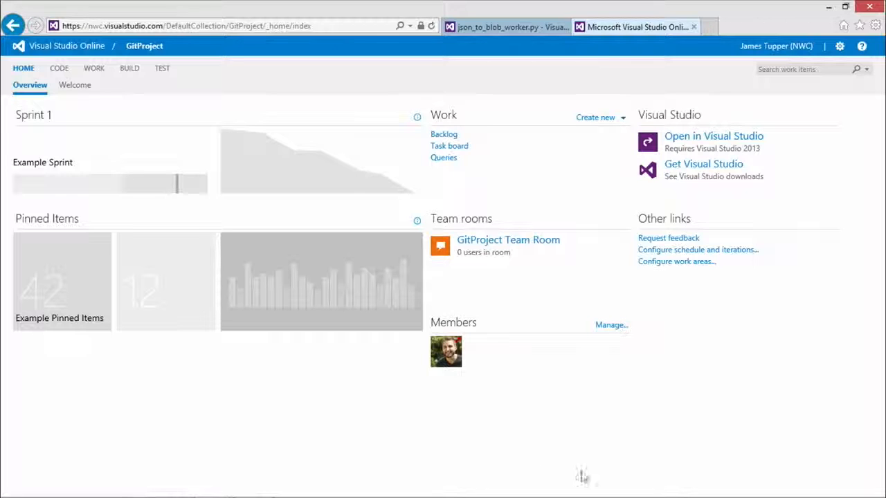
{"action": "left_click", "coordinate": [61, 73]}
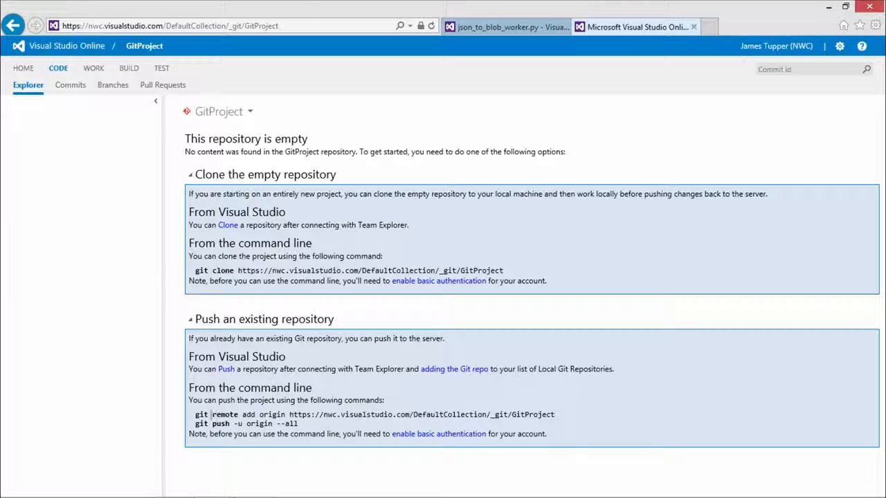
{"action": "double_click", "coordinate": [199, 362]}
{"action": "left_click", "coordinate": [216, 371]}
- Switch to the posh~git console and check the local DataPipeline repository with "git status"
{"action": "left_click", "coordinate": [174, 486]}
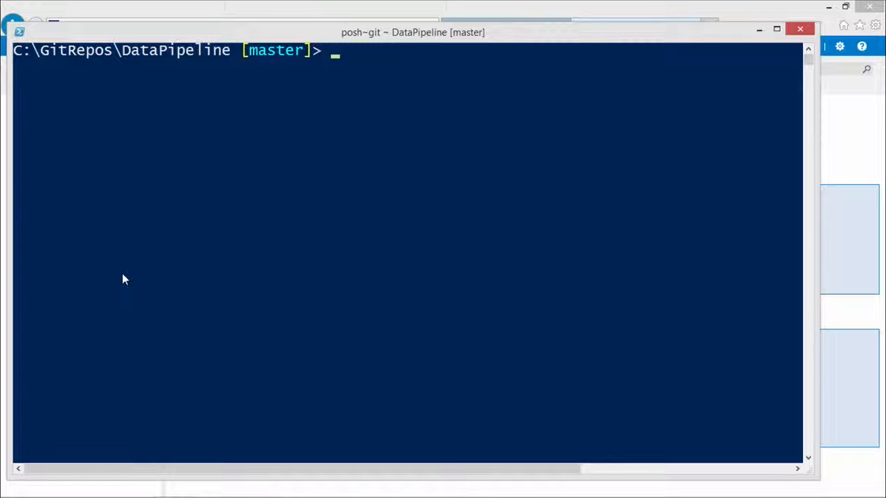
{"action": "type", "text": "git status"}
{"action": "key", "text": "Return"}
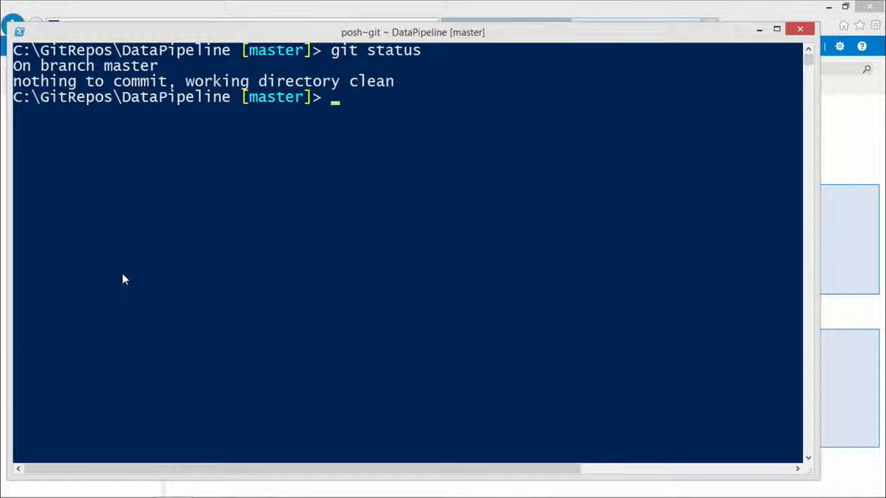
- Copy the page's "git remote add origin" command for GitProject, run it in the posh~git console, and list the remotes with "git remote"
{"action": "key", "text": "alt+Tab"}
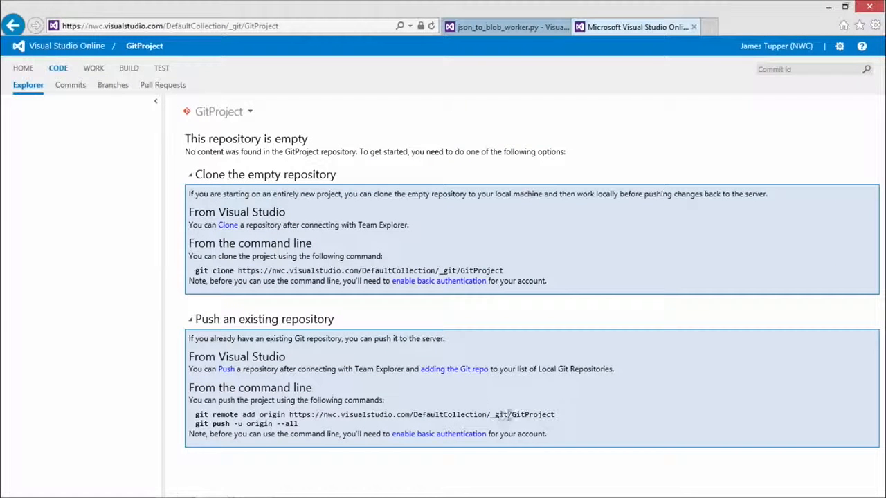
{"action": "left_click_drag", "start_coordinate": [555, 416], "coordinate": [196, 415]}
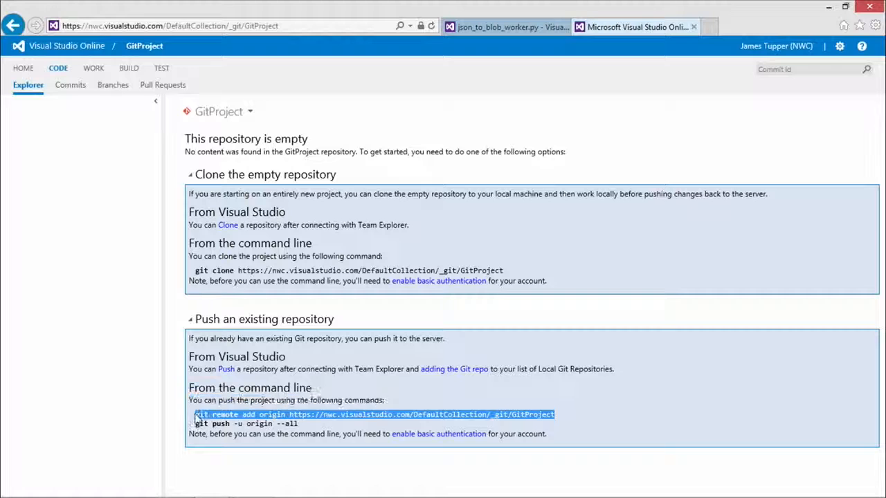
{"action": "right_click", "coordinate": [206, 415]}
{"action": "left_click", "coordinate": [237, 248]}
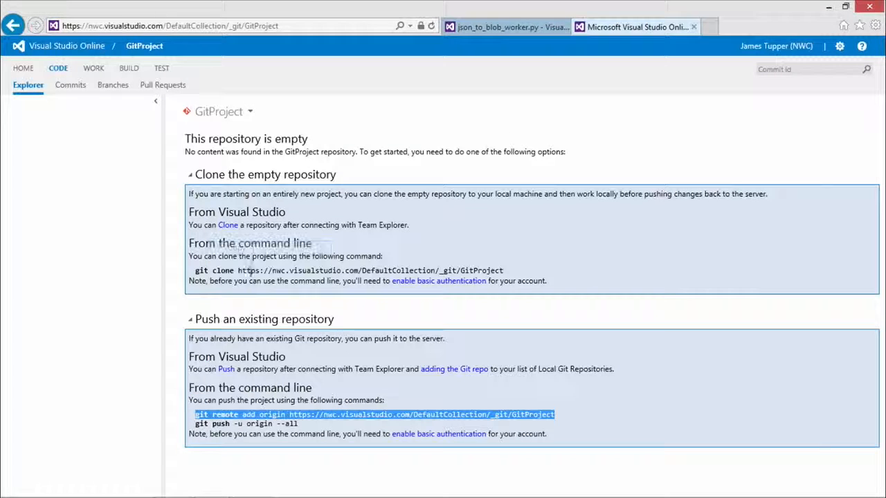
{"action": "key", "text": "alt+Tab"}
{"action": "right_click", "coordinate": [333, 114]}
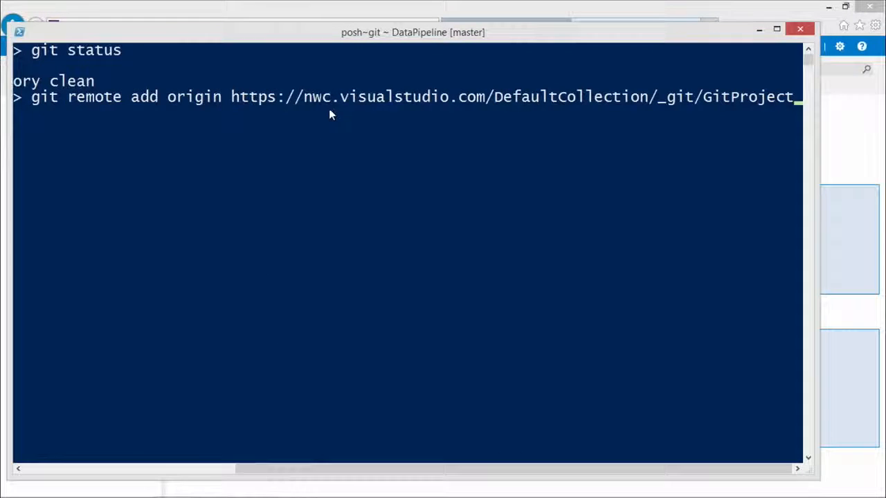
{"action": "key", "text": "Return"}
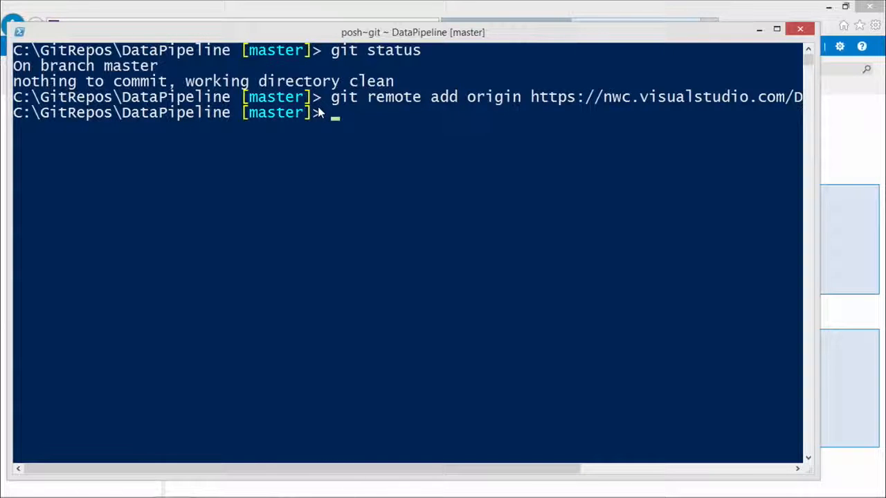
{"action": "type", "text": "git remote"}
{"action": "key", "text": "Return"}
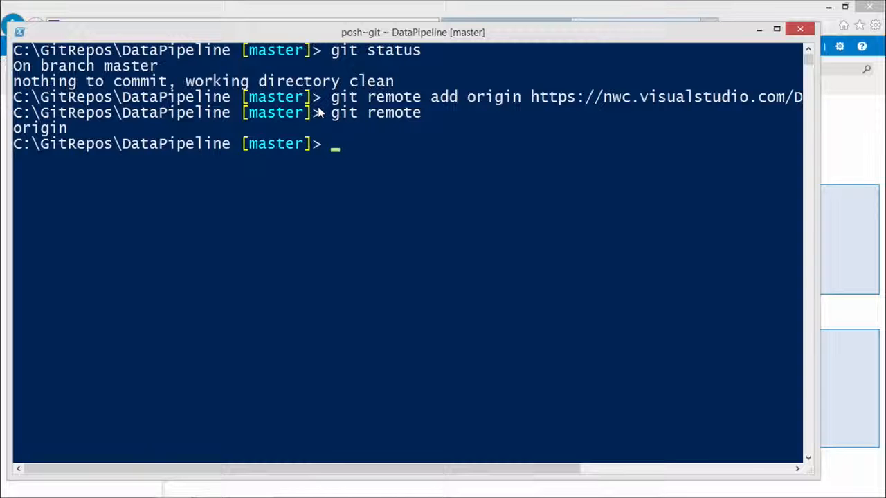
- Copy "git push -u origin --all" from the GitProject page and run it in posh~git to push the local DataPipeline repository
{"action": "key", "text": "alt+Tab"}
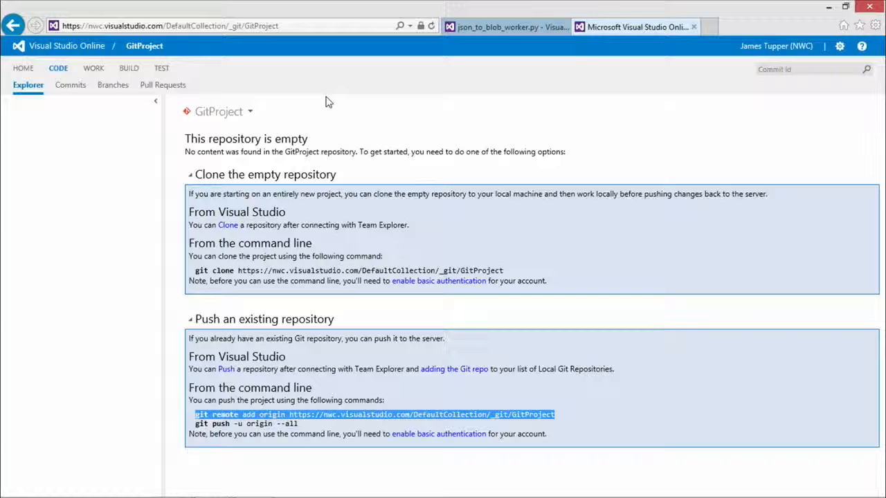
{"action": "left_click_drag", "start_coordinate": [299, 423], "coordinate": [197, 424]}
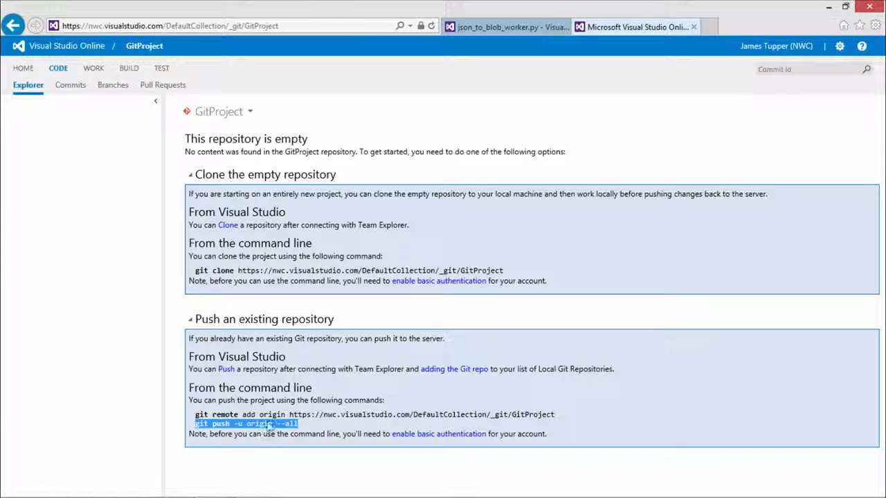
{"action": "key", "text": "alt+Tab"}
{"action": "right_click", "coordinate": [330, 170]}
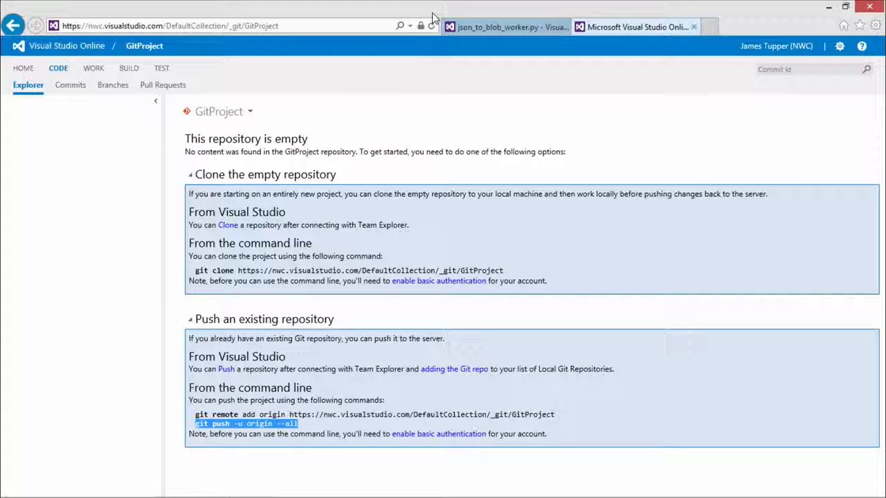
- Refresh the GitProject repository page in the browser and look through the commit history of the master branch
{"action": "left_click", "coordinate": [430, 26]}
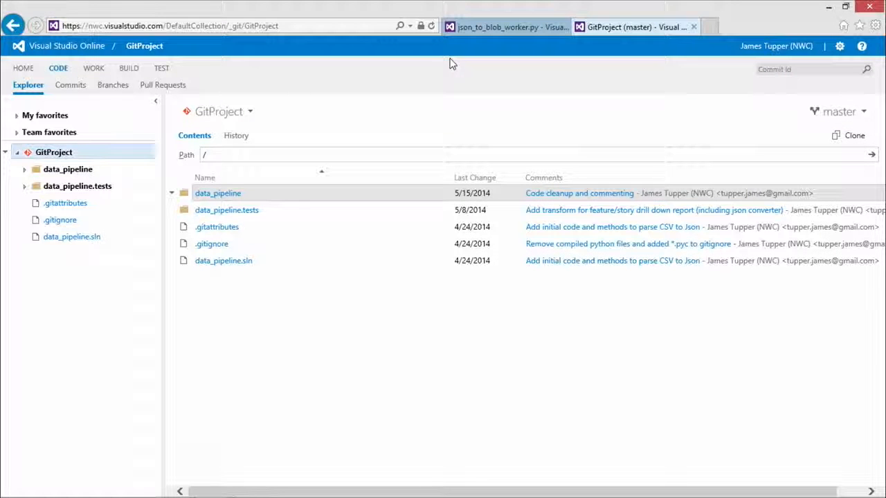
{"action": "left_click", "coordinate": [245, 139]}
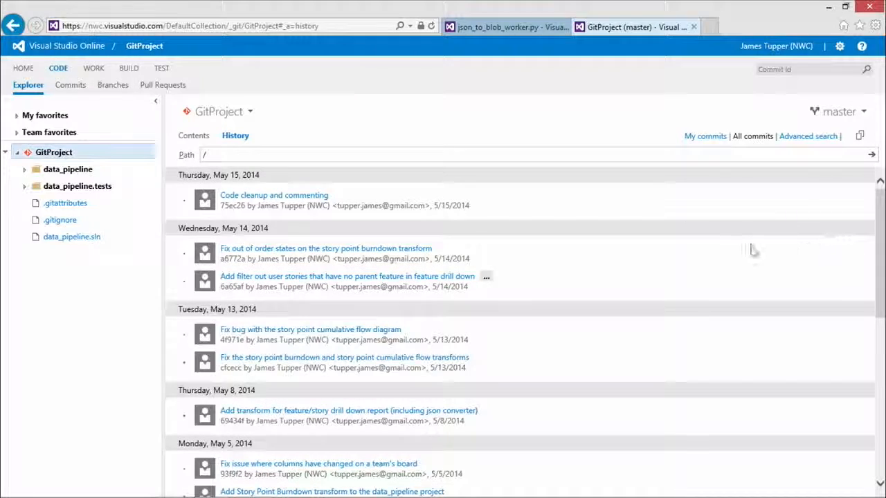
{"action": "scroll", "coordinate": [754, 250], "scroll_direction": "down", "scroll_amount": 5}
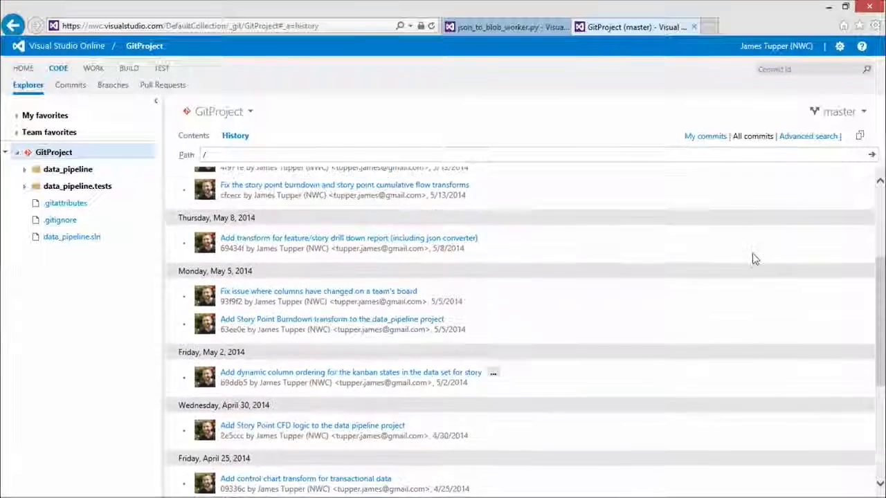
{"action": "scroll", "coordinate": [754, 259], "scroll_direction": "down", "scroll_amount": 3}
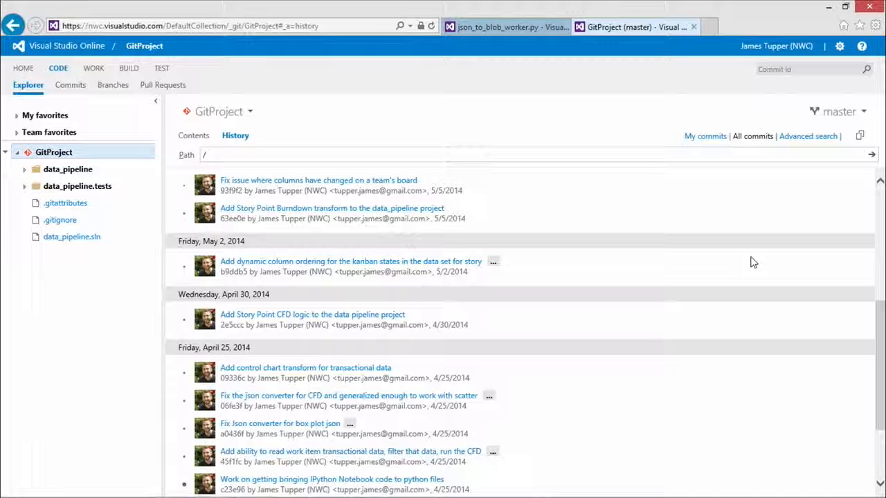